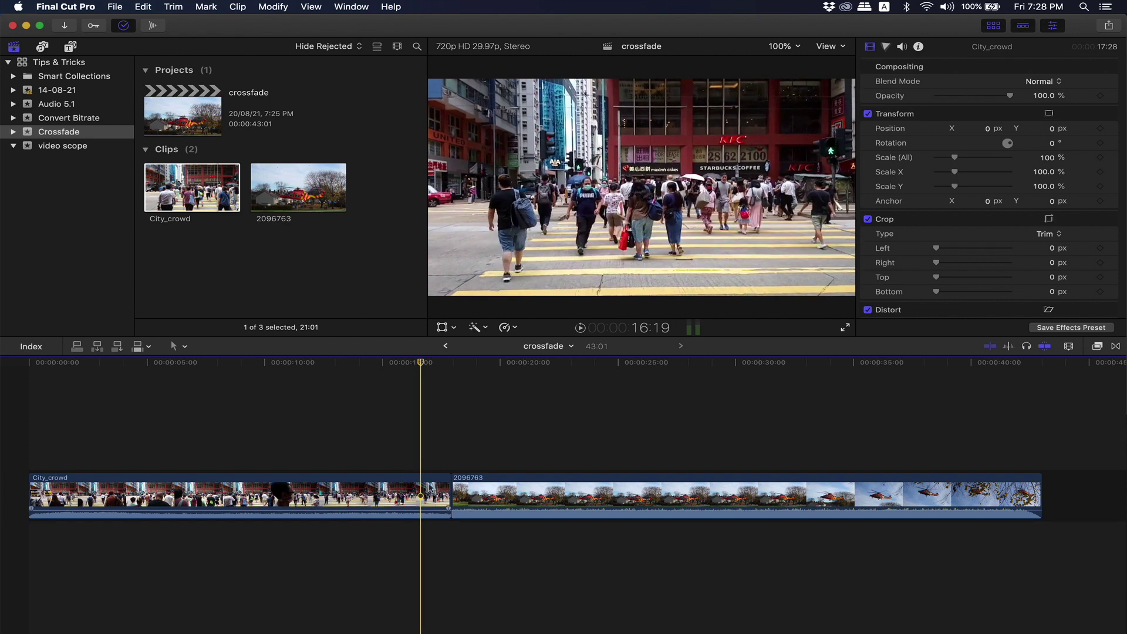
Zoom in, select City_crowd and 2096763, and apply an audio Crossfade at their edit
key("super+equal")
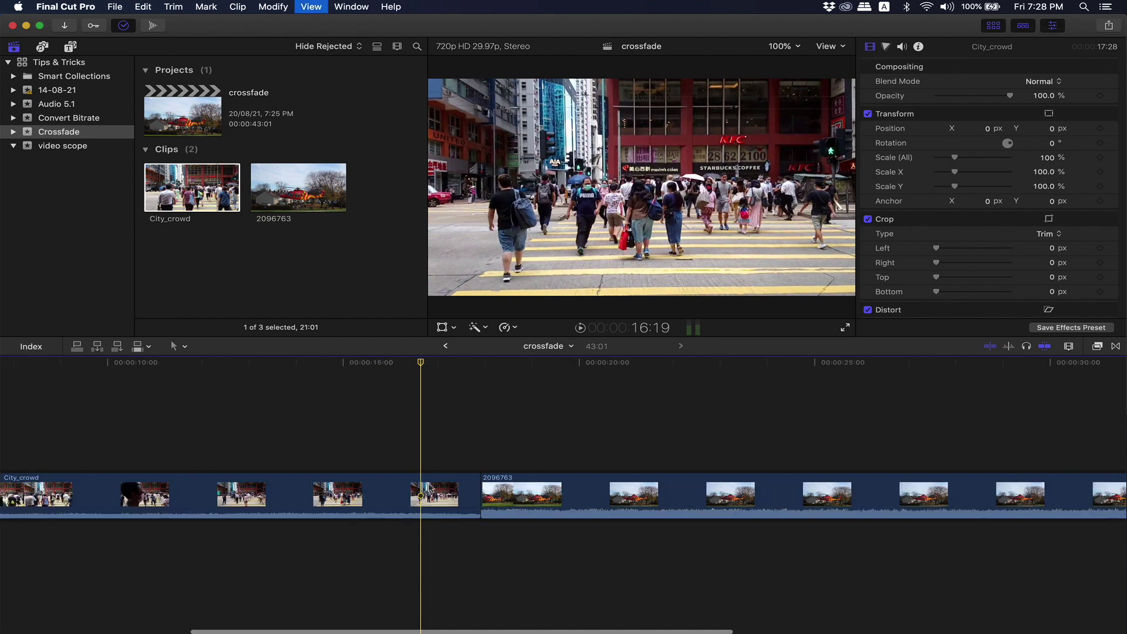
key("super+equal")
key("super+equal")
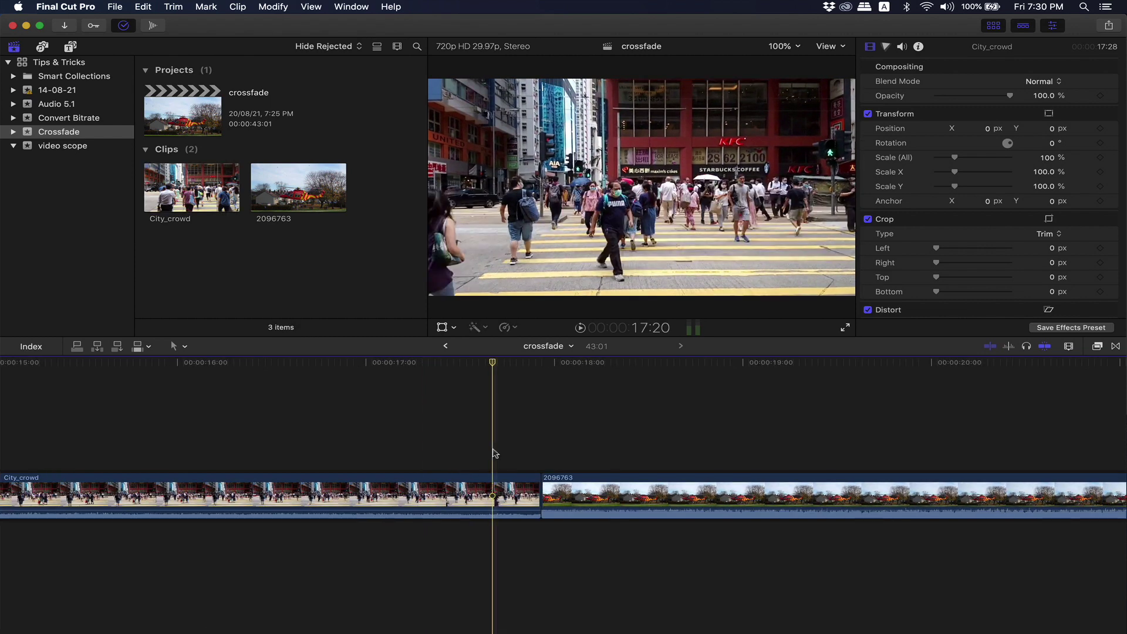
left_click_drag(492, 449, 594, 518)
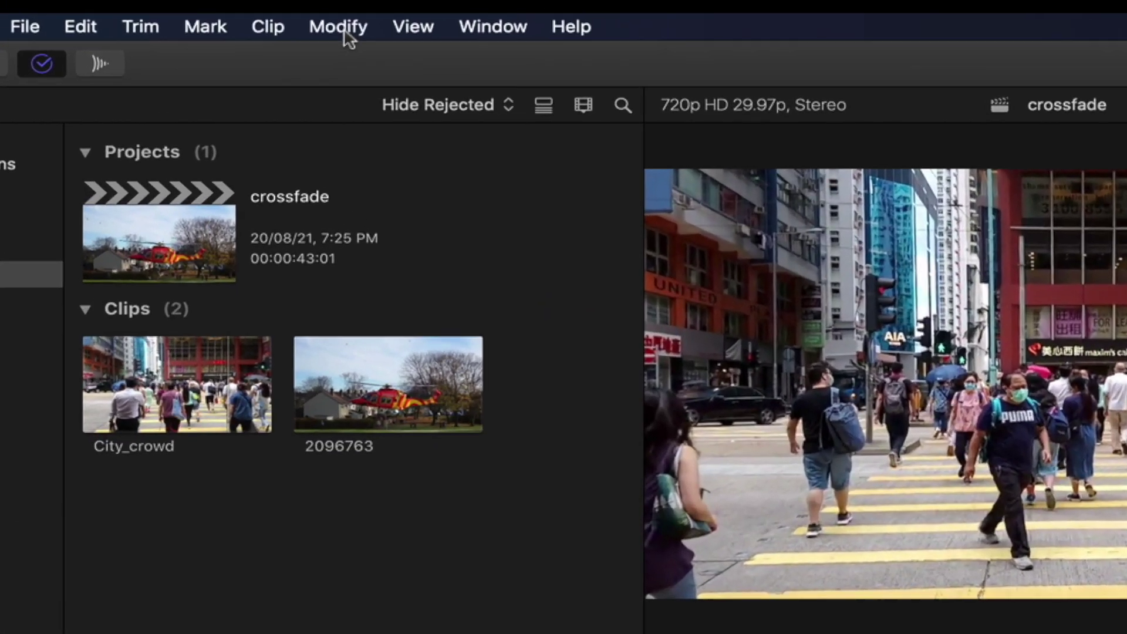
left_click(275, 8)
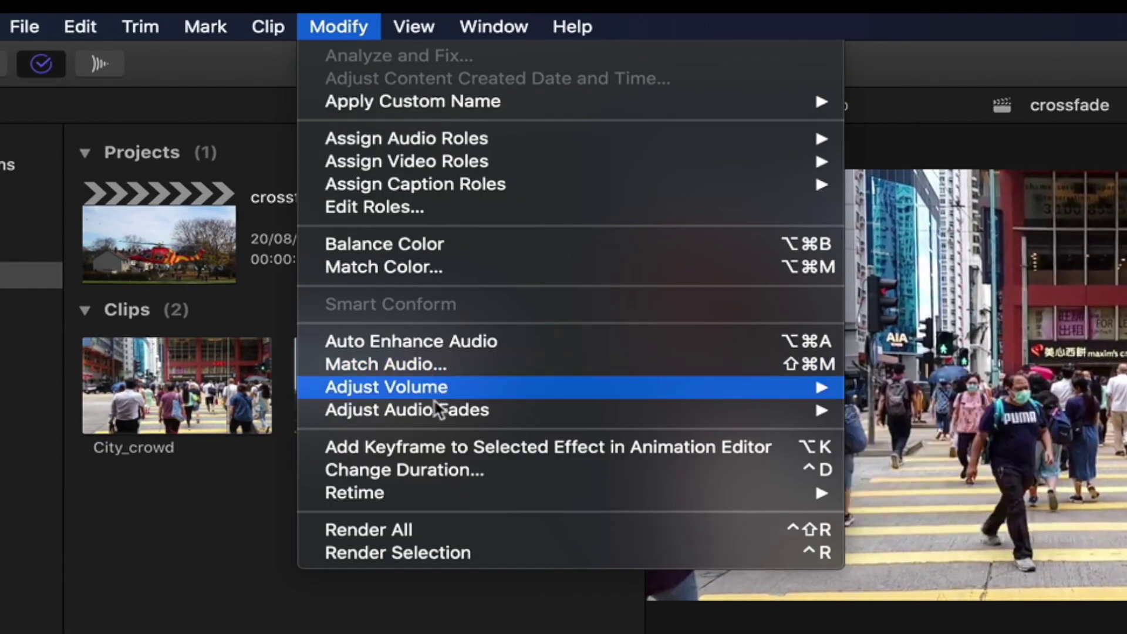
mouse_move(438, 410)
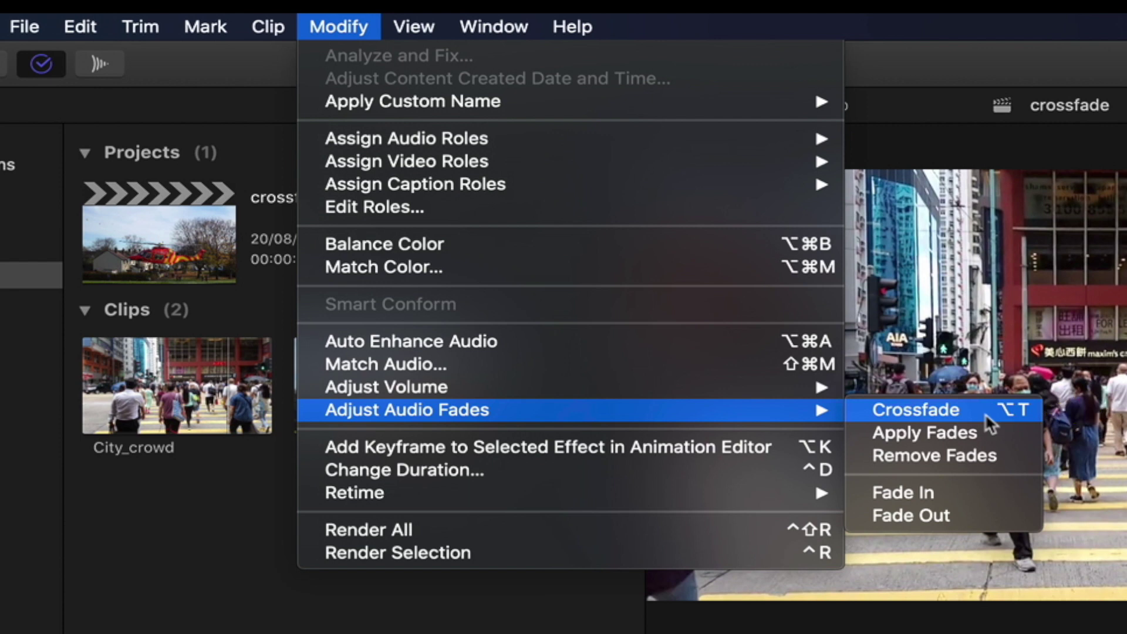
left_click(984, 413)
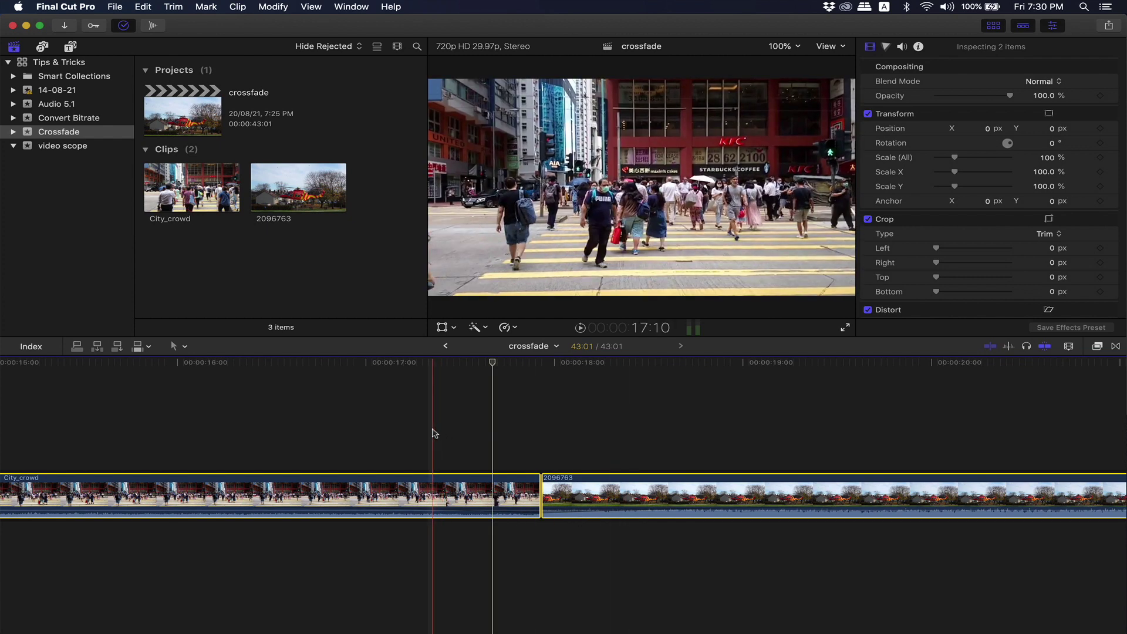
Play the transition, then detach the City_crowd and 2096763 audio into their own lanes
key("space")
key("space")
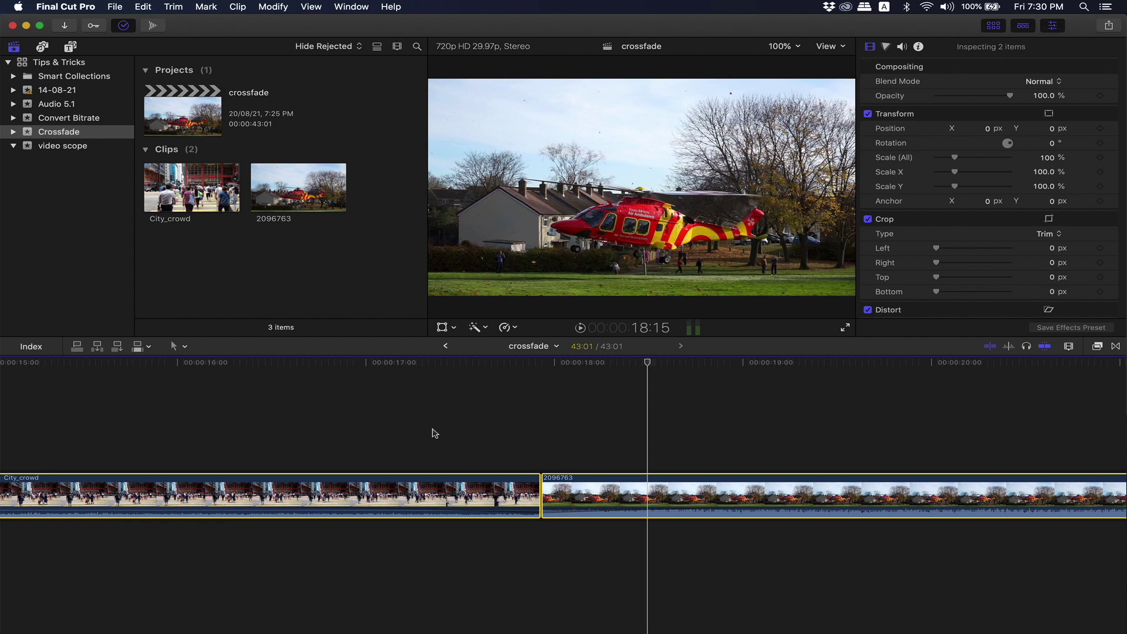
left_click(517, 566)
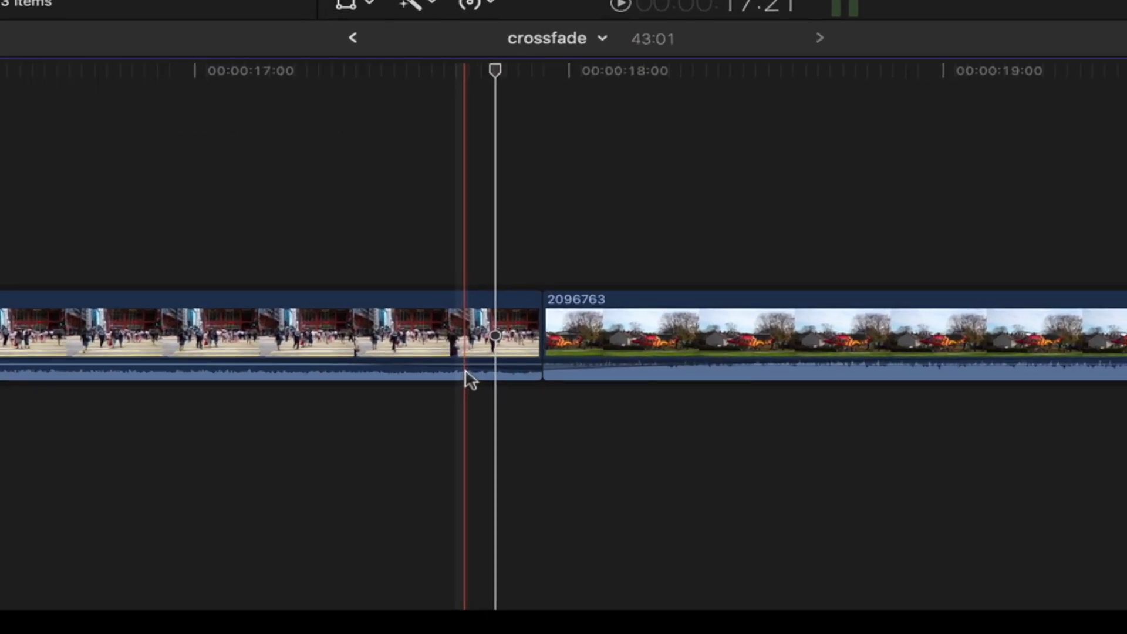
left_click(470, 378)
key("ctrl+shift+s")
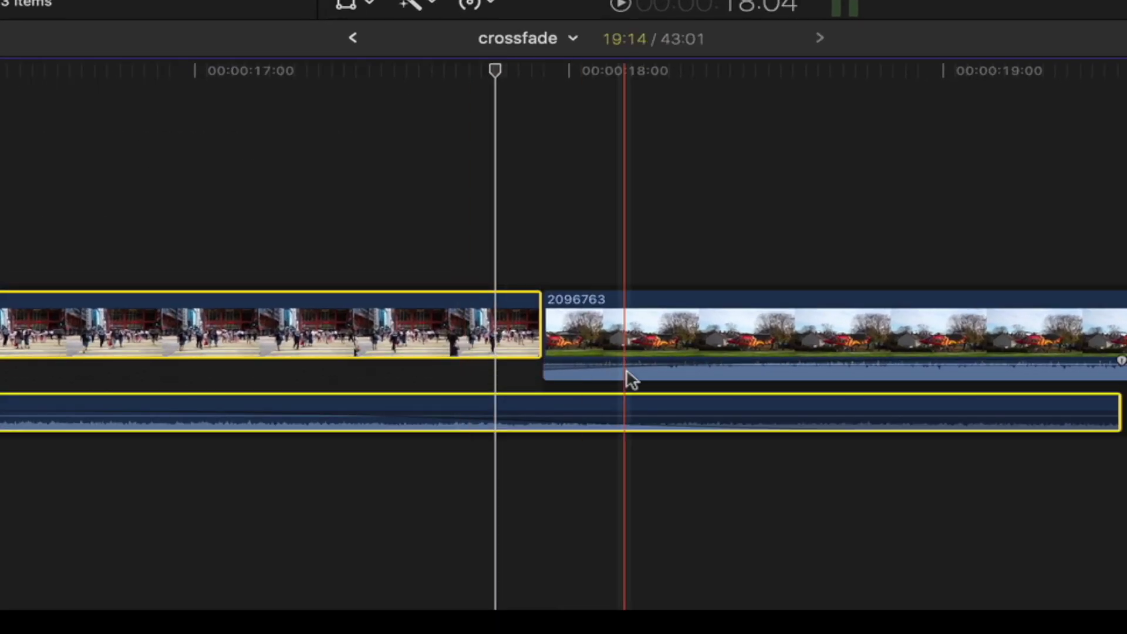
left_click(626, 374)
key("ctrl+shift+s")
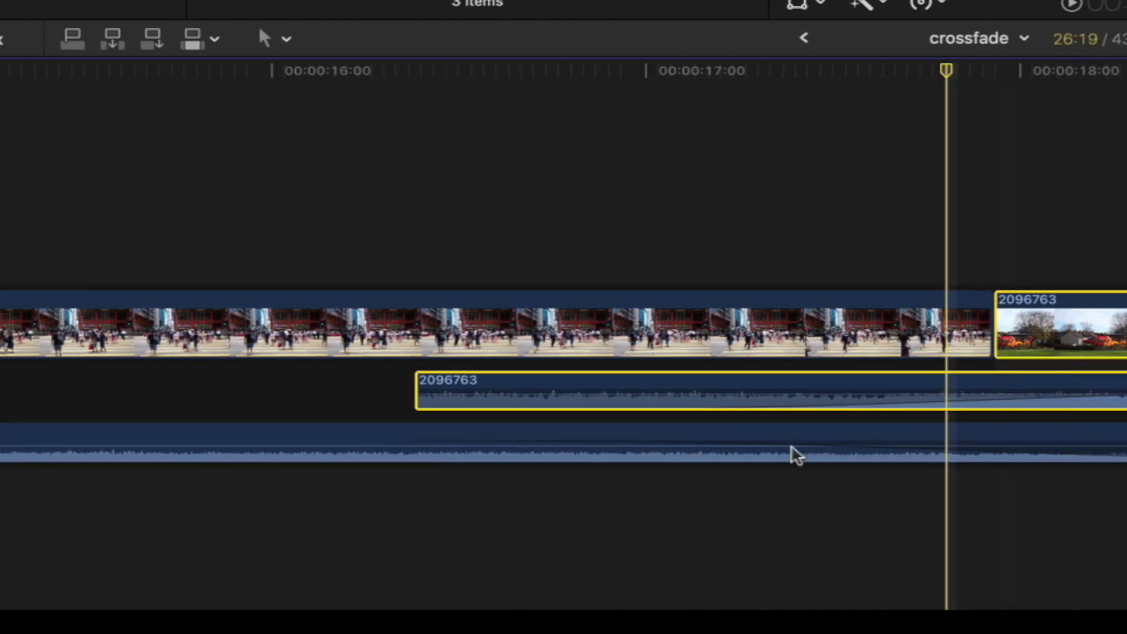
Select both clips with their detached audio and play back the overlapping crossfade
left_click(48, 441)
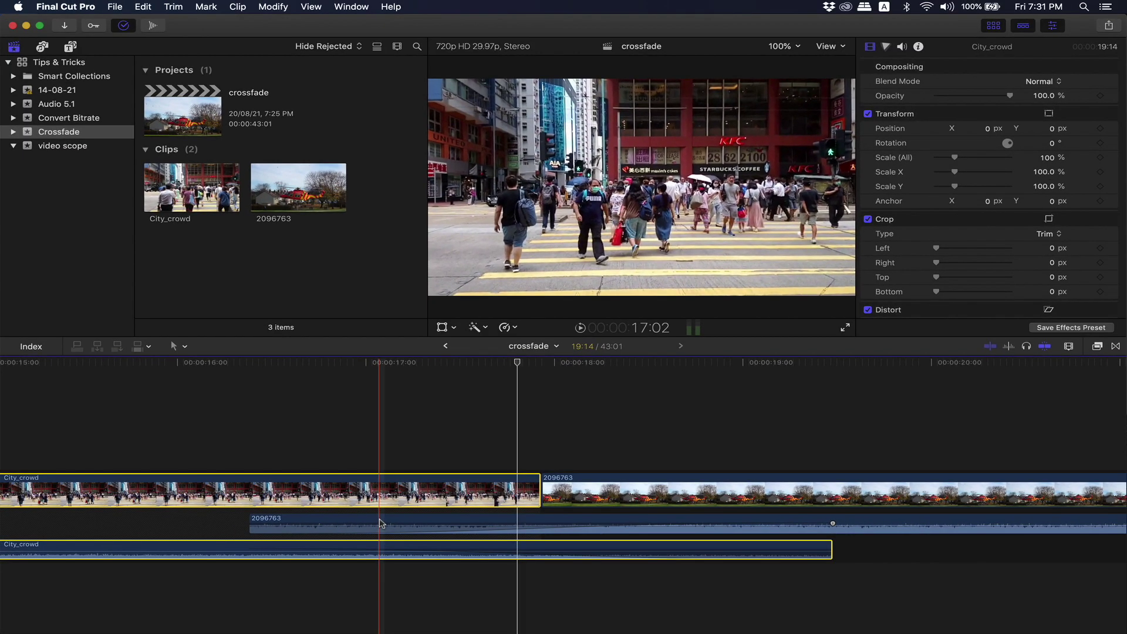
left_click(380, 523)
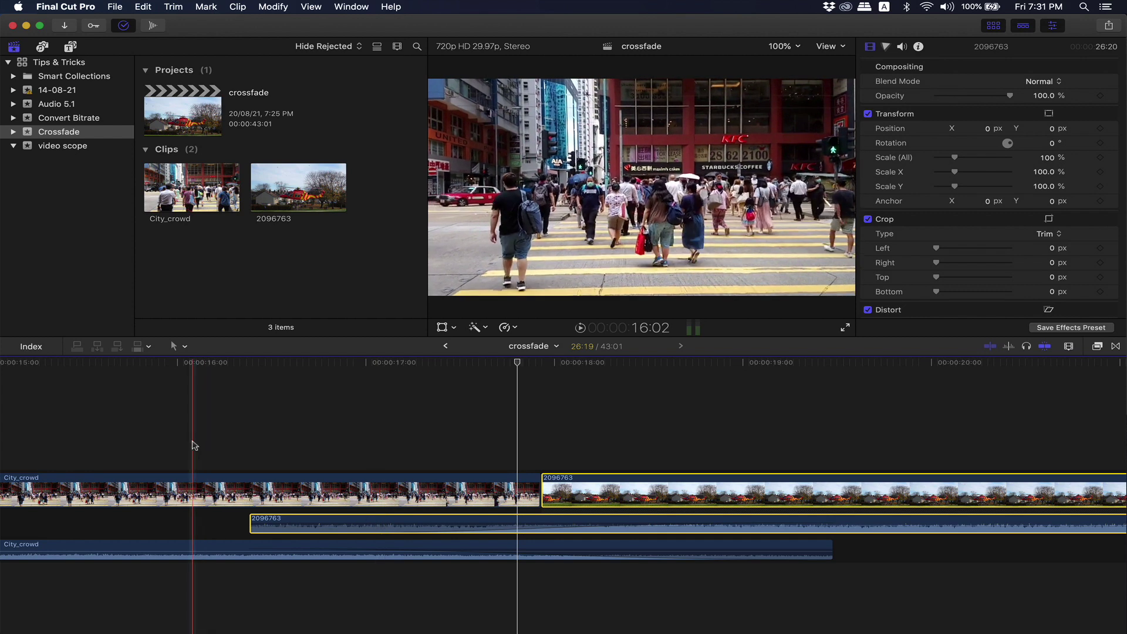
key("space")
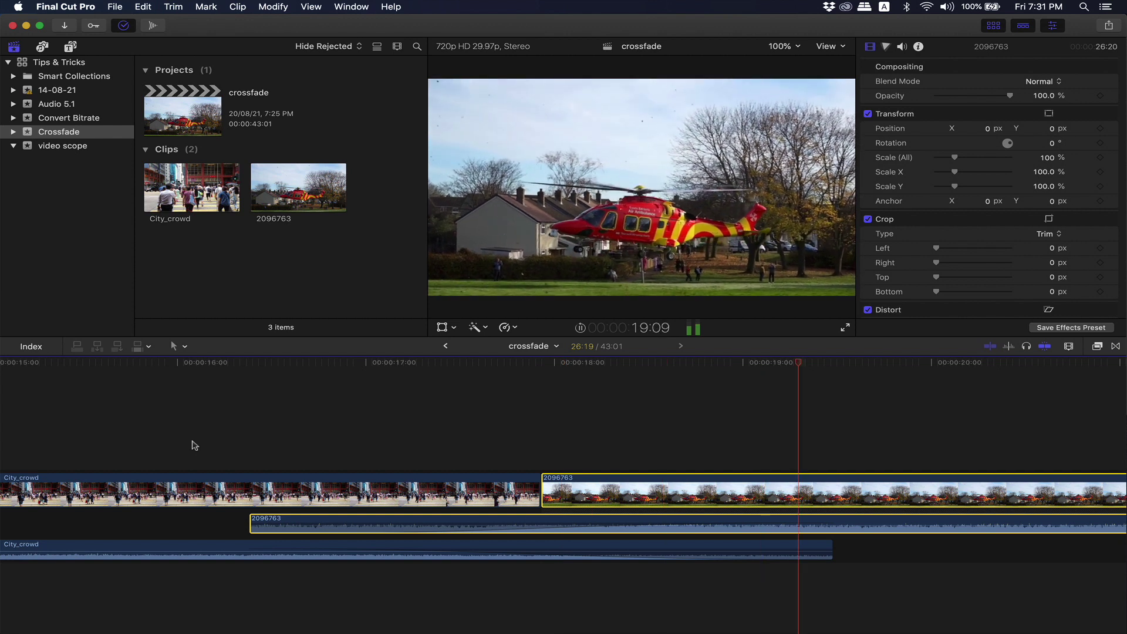
key("space")
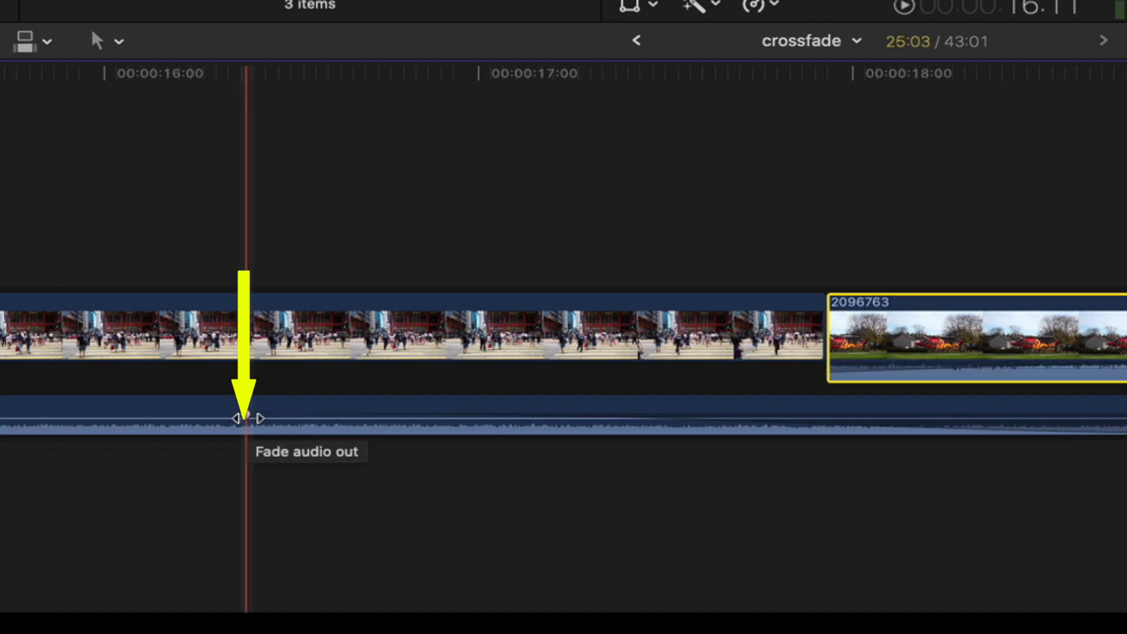
Change the City_crowd audio fade-out shape to S-curve
right_click(245, 416)
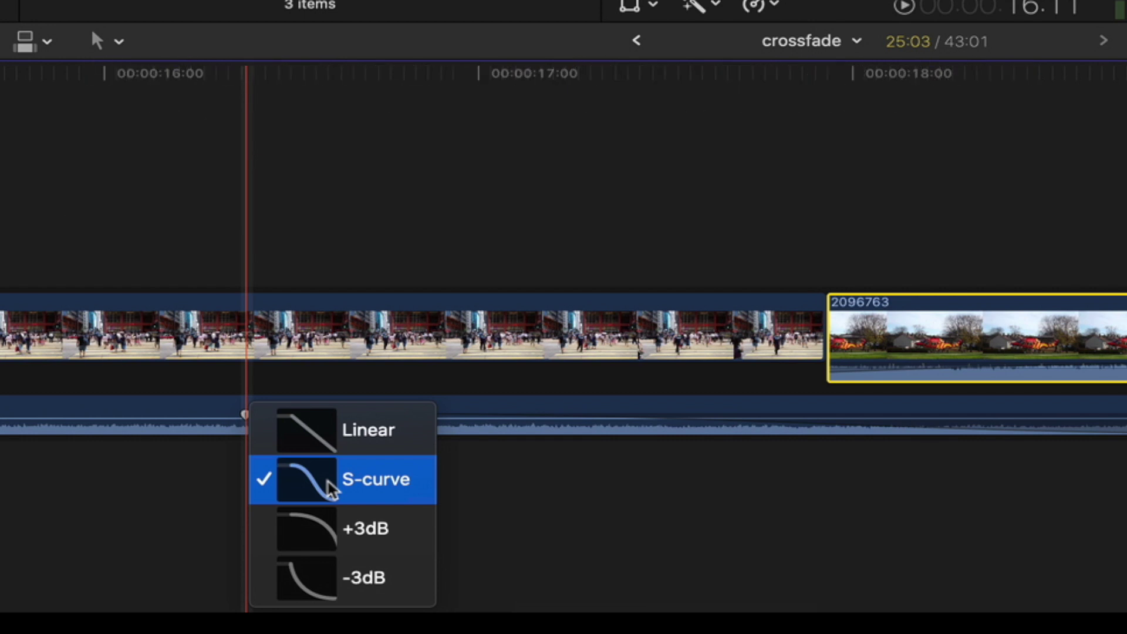
left_click(596, 450)
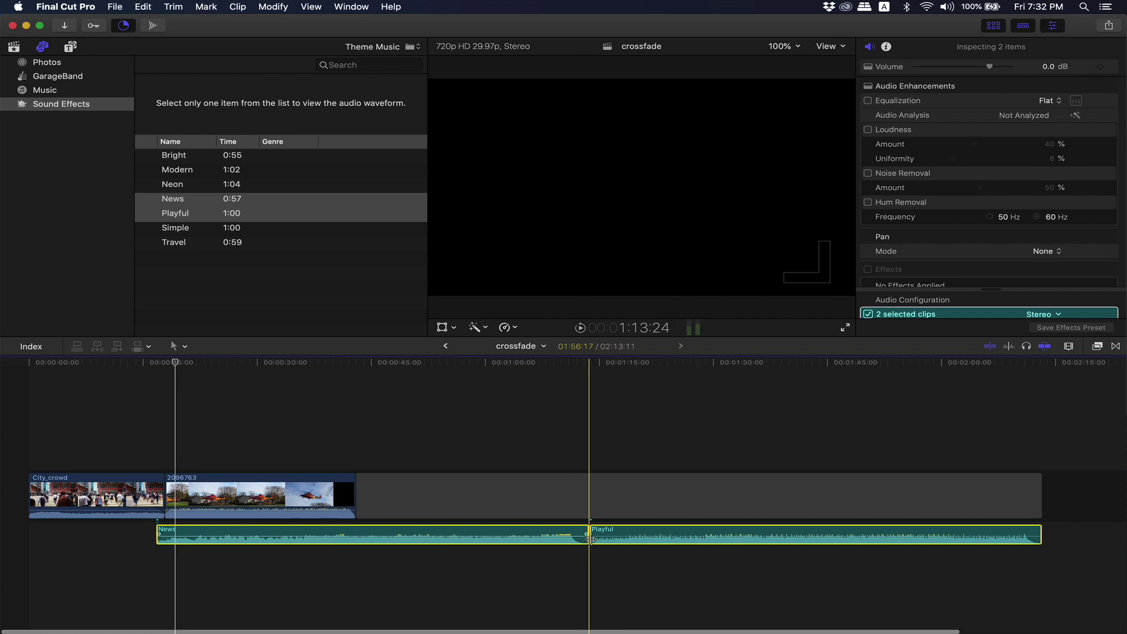
Zoom in on the News/Playful edit and keep Playful butted against the end of News
key("super+equal")
key("super+equal")
key("super+equal")
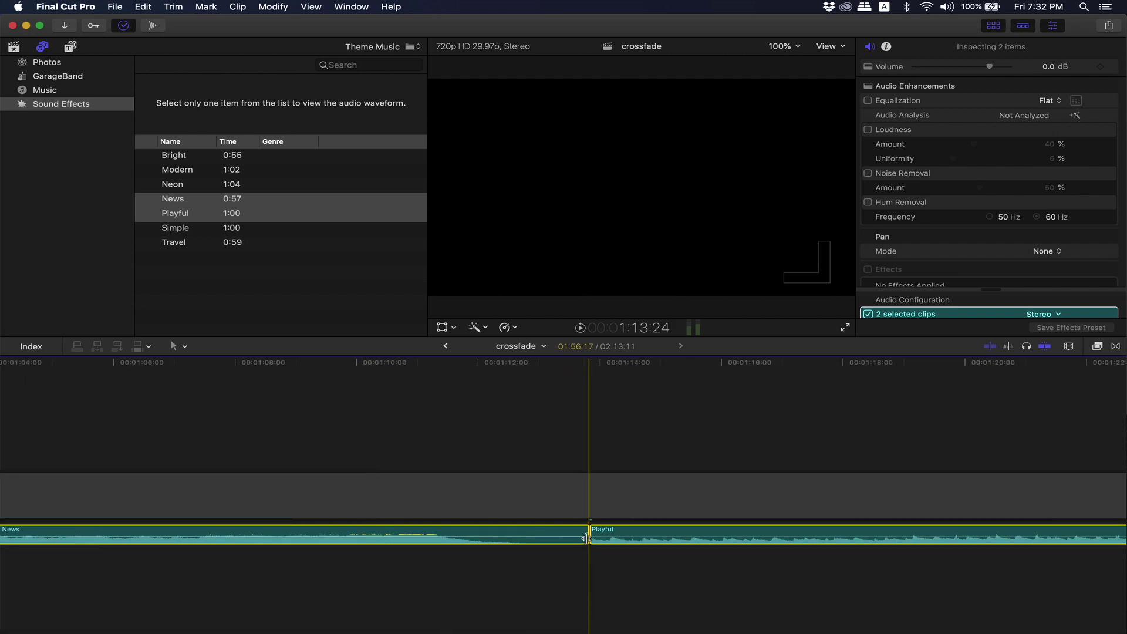
left_click(584, 558)
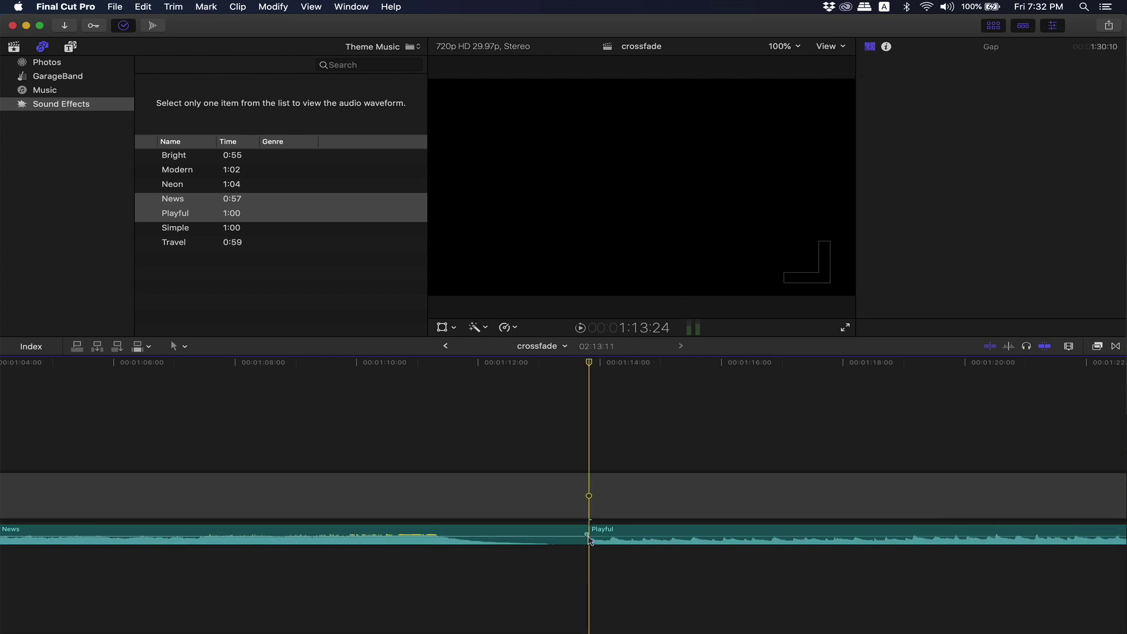
left_click_drag(586, 530, 399, 534)
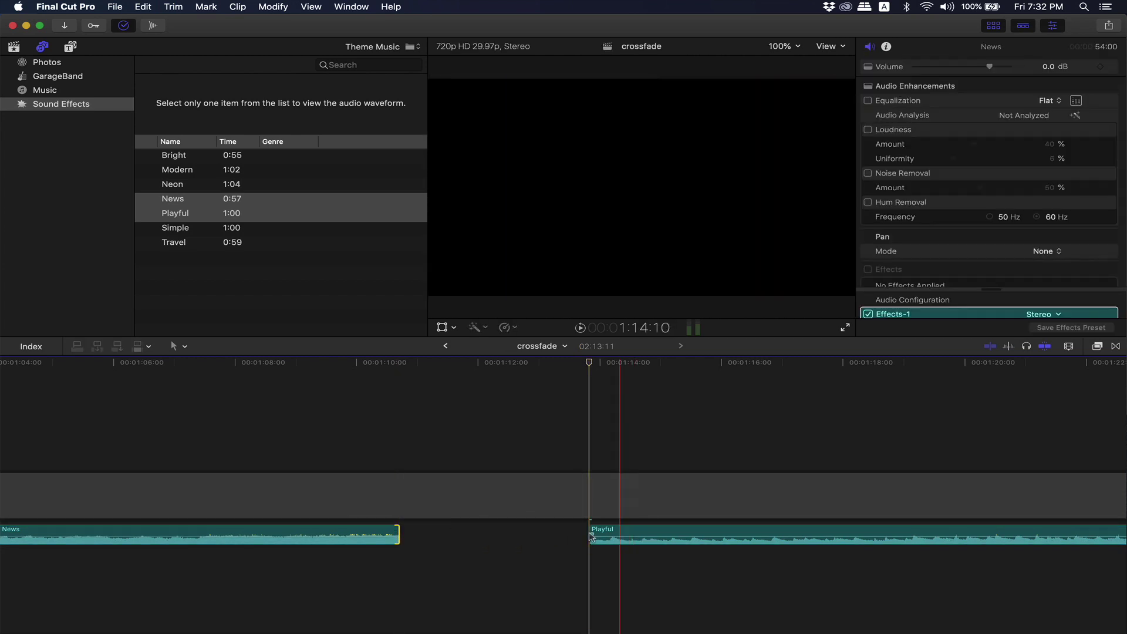
key("super+z")
mouse_move(639, 534)
left_mouse_down()
mouse_move(722, 533)
mouse_move(638, 532)
left_mouse_up()
left_click_drag(607, 568, 572, 539)
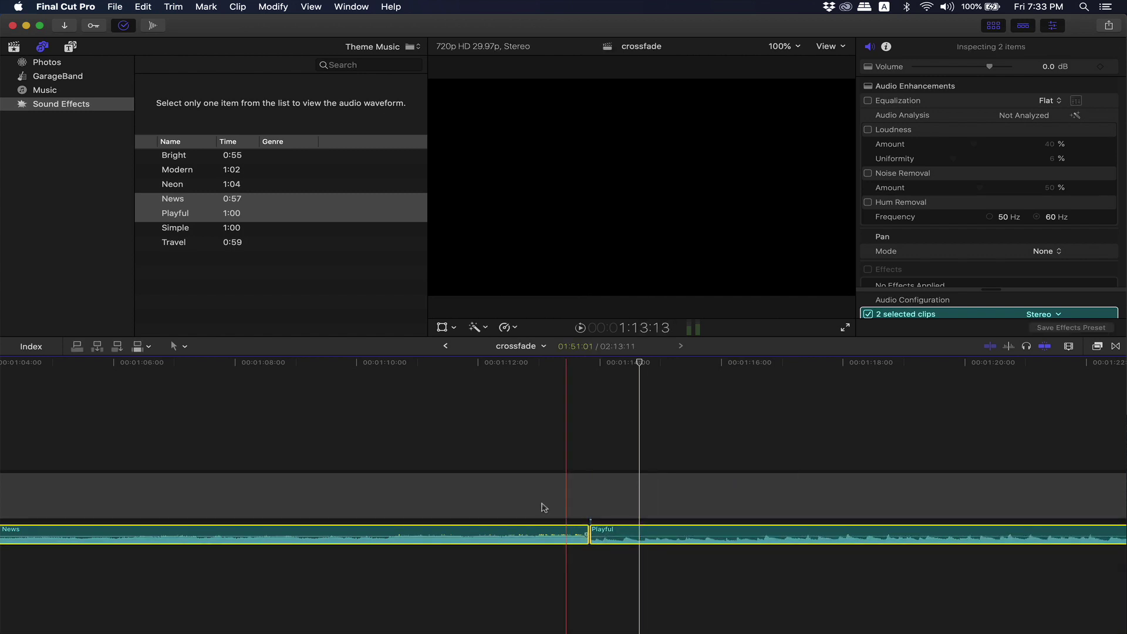
Apply an audio Crossfade (Option-T) across the News and Playful edit point
left_click(273, 7)
key("alt+t")
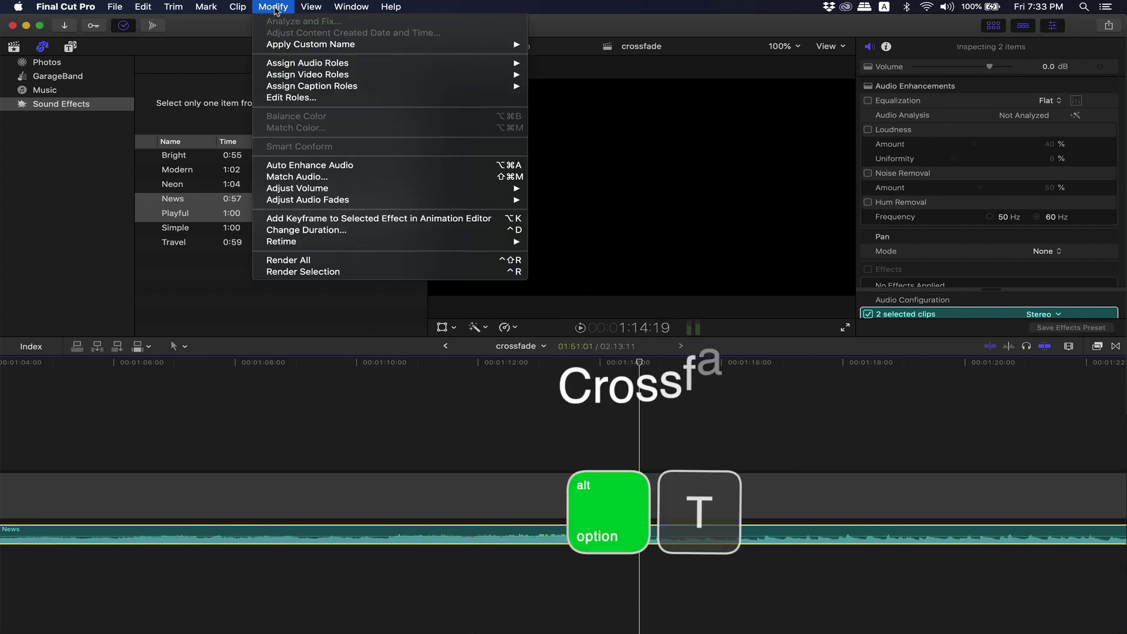
mouse_move(352, 200)
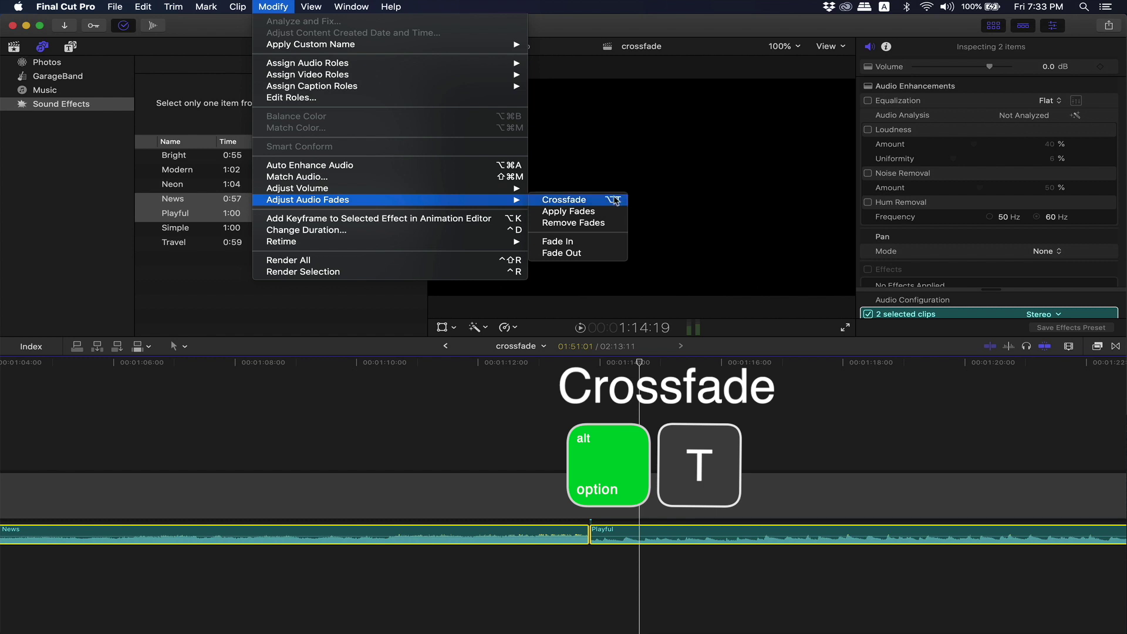
left_click(615, 200)
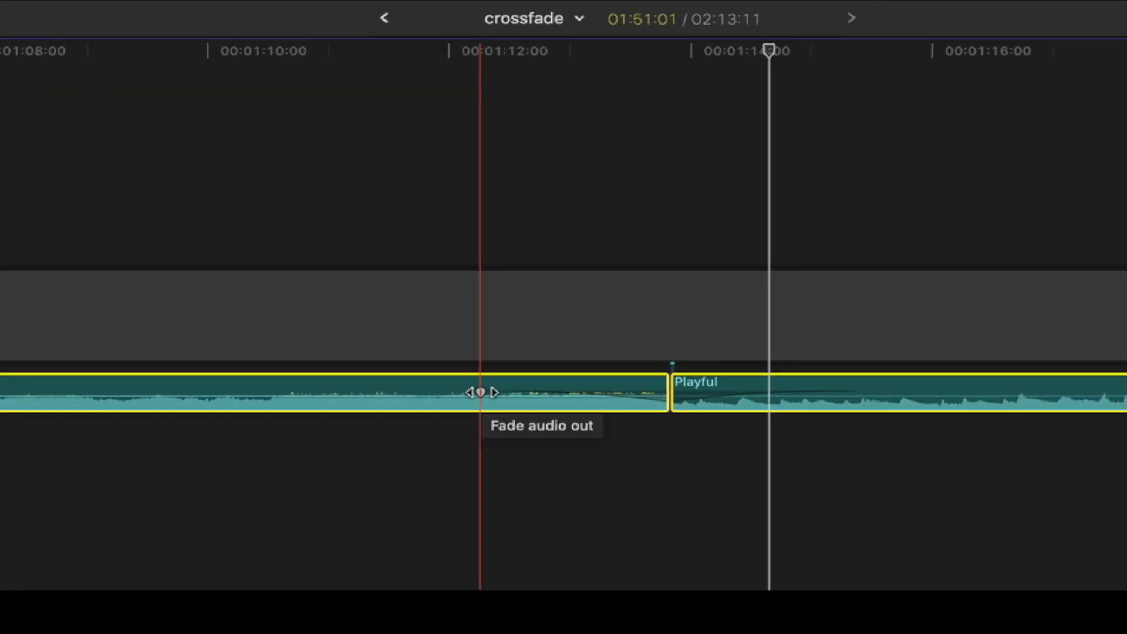
Review the fade-shape options on the News fade-out and Playful fade-in, then play the crossfade
right_click(480, 391)
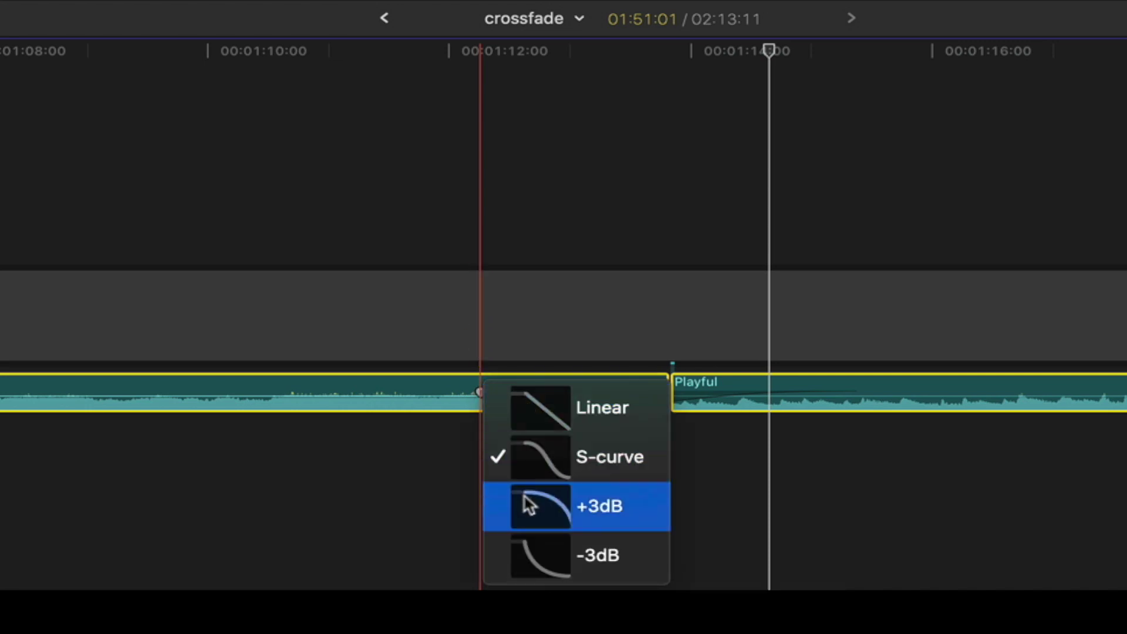
left_click(521, 555)
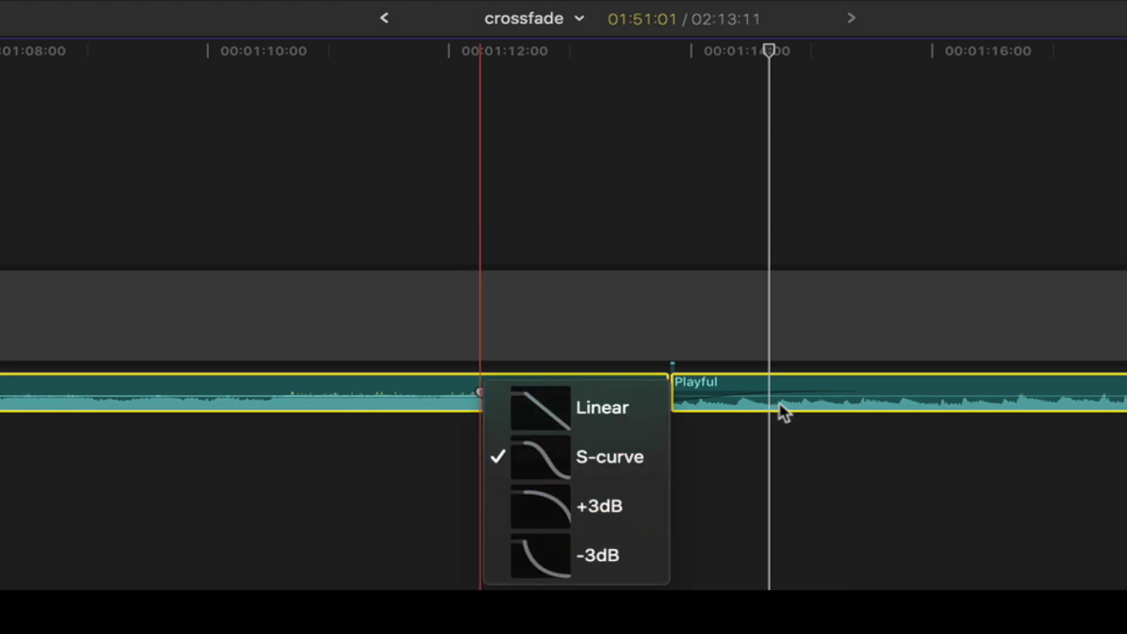
right_click(858, 392)
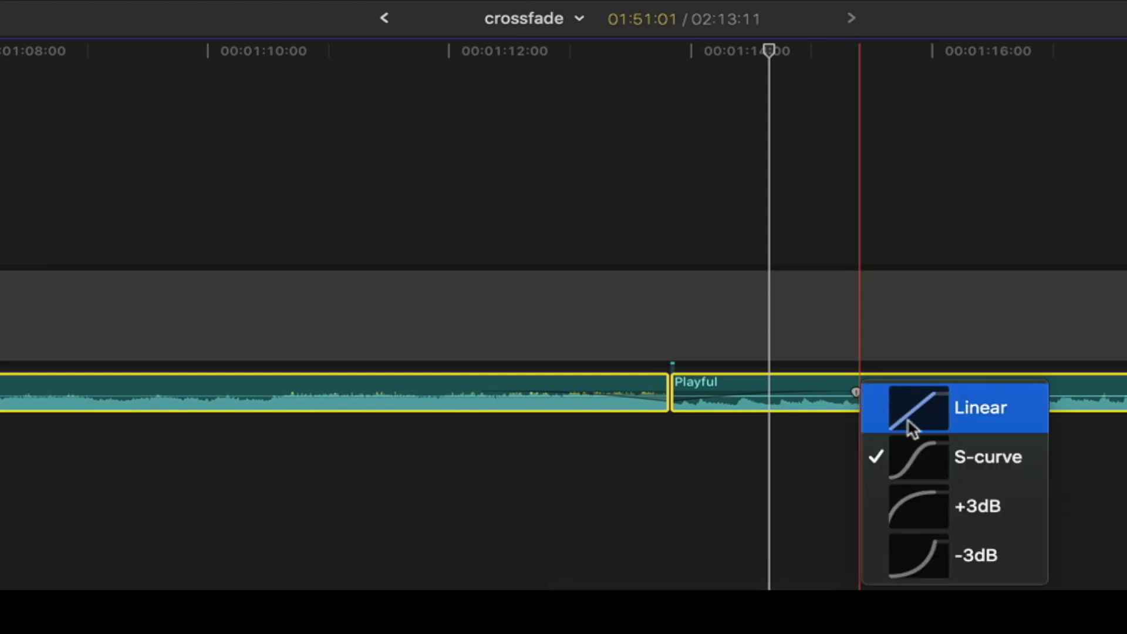
left_click(730, 469)
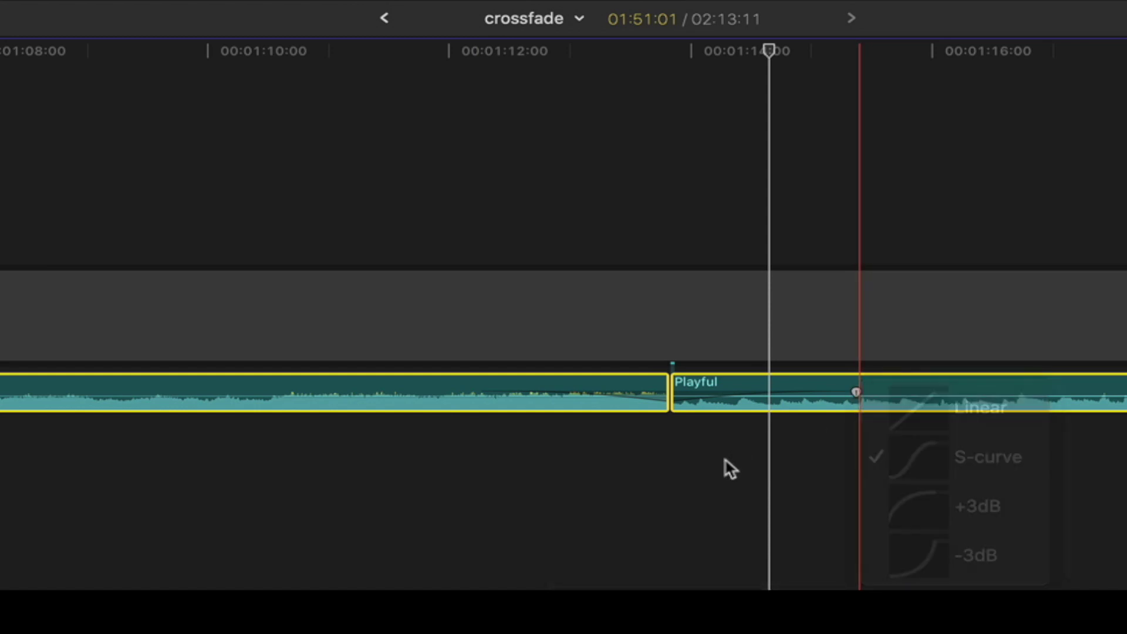
left_click(404, 245)
key("space")
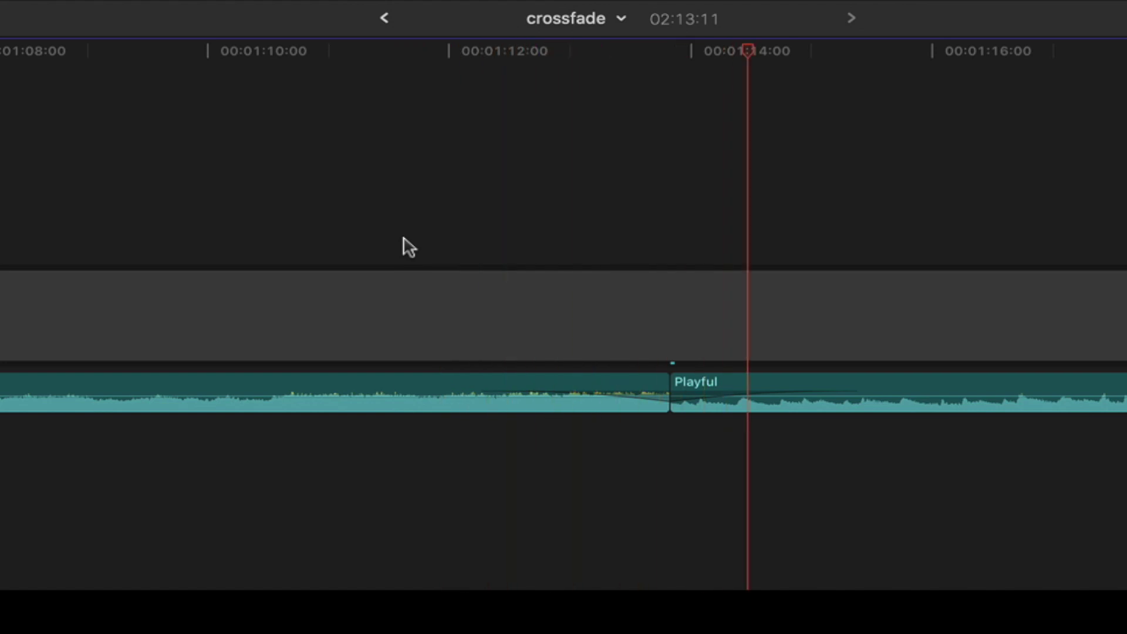
Stop playback, jump to the edit point, and expand the News and Playful audio lanes
key("space")
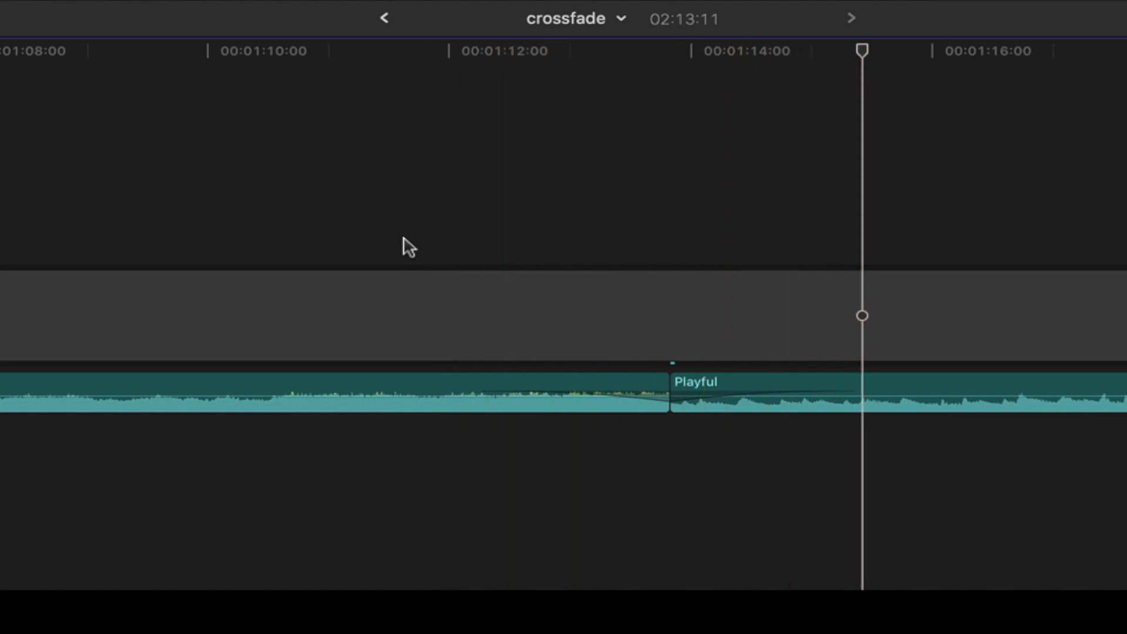
key("Up")
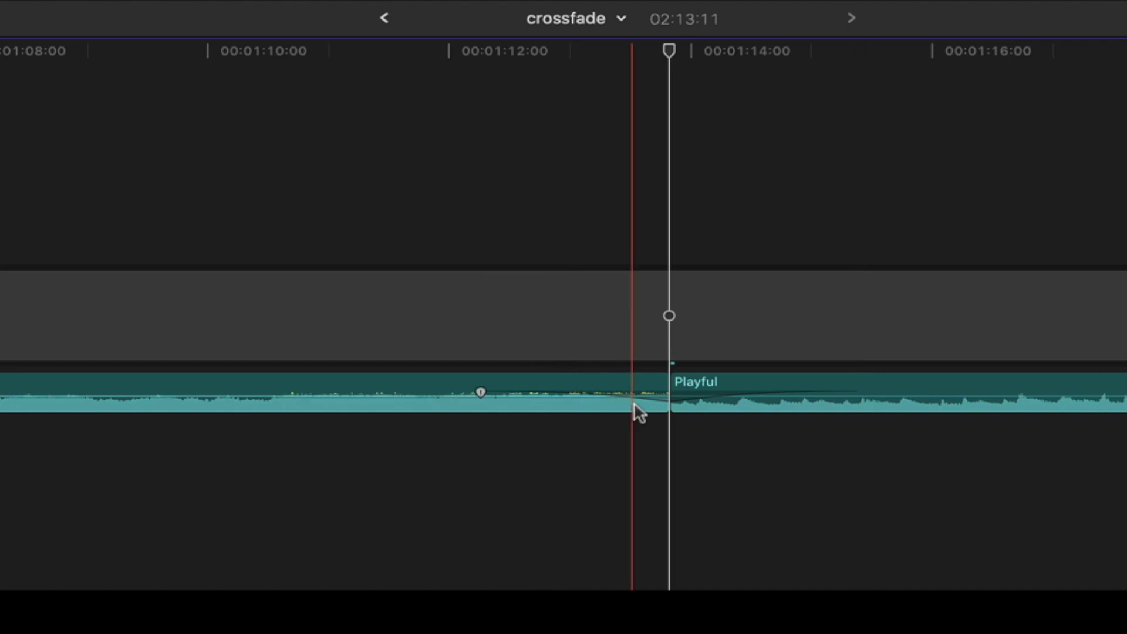
double_click(636, 409)
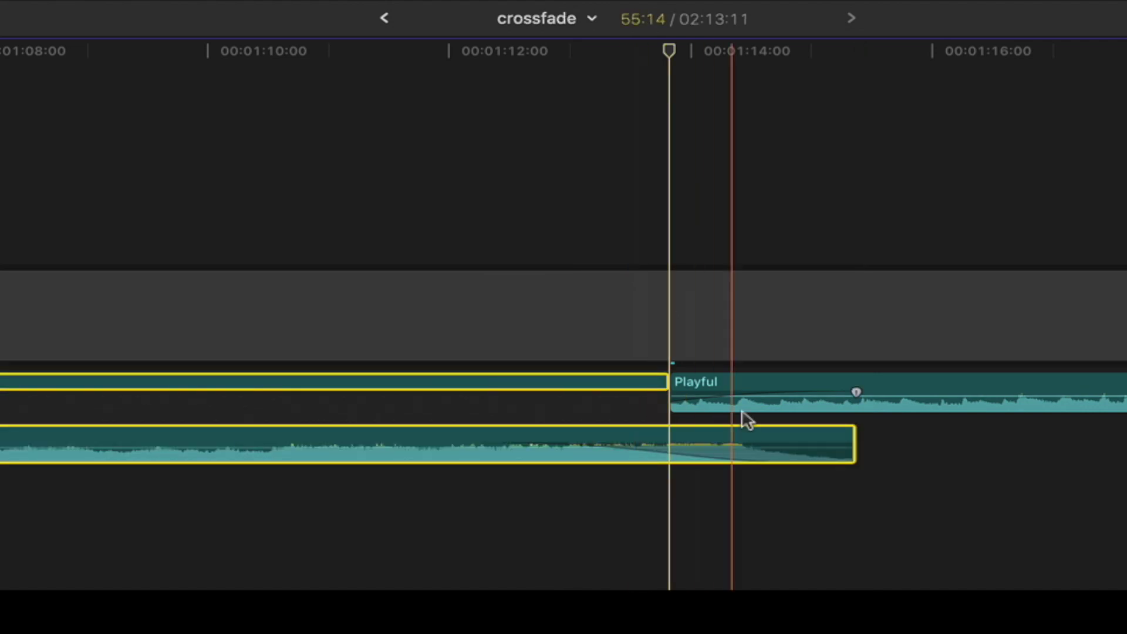
double_click(756, 406)
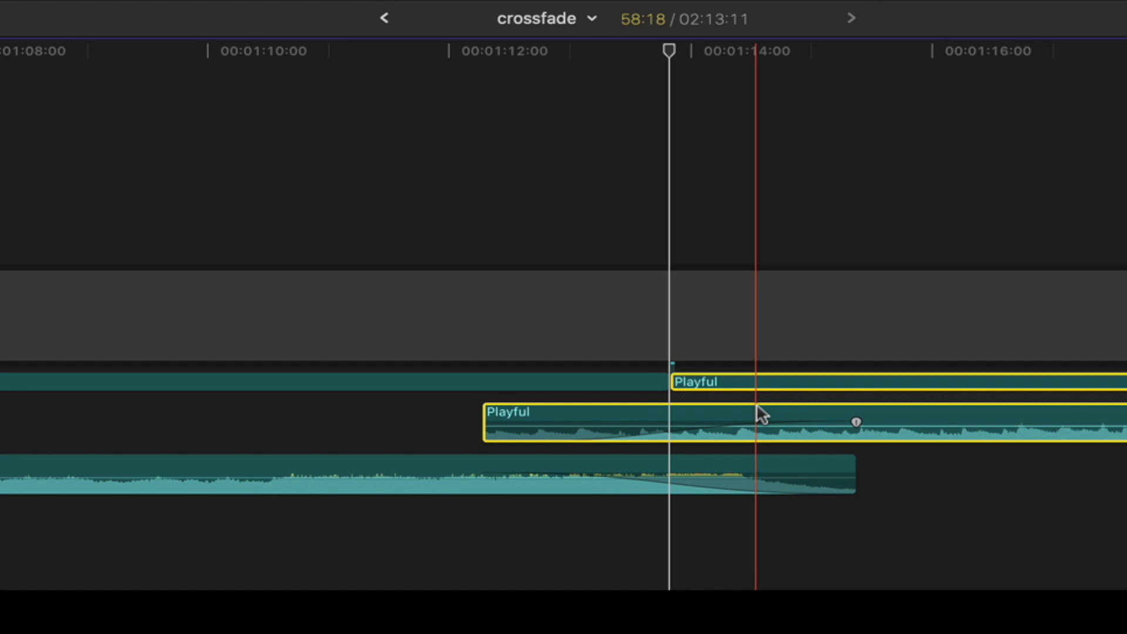
scroll(757, 410, "left", 10)
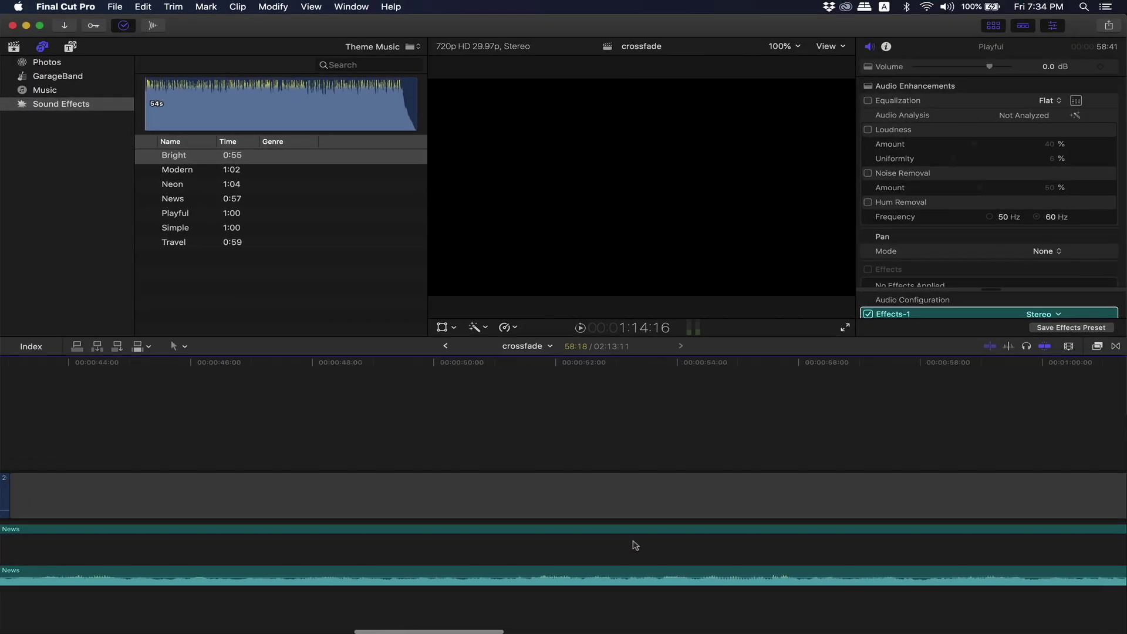
Marquee-select the clips around the City_crowd cut and apply Adjust Audio Fades > Remove Fades
scroll(634, 544, "left", 15)
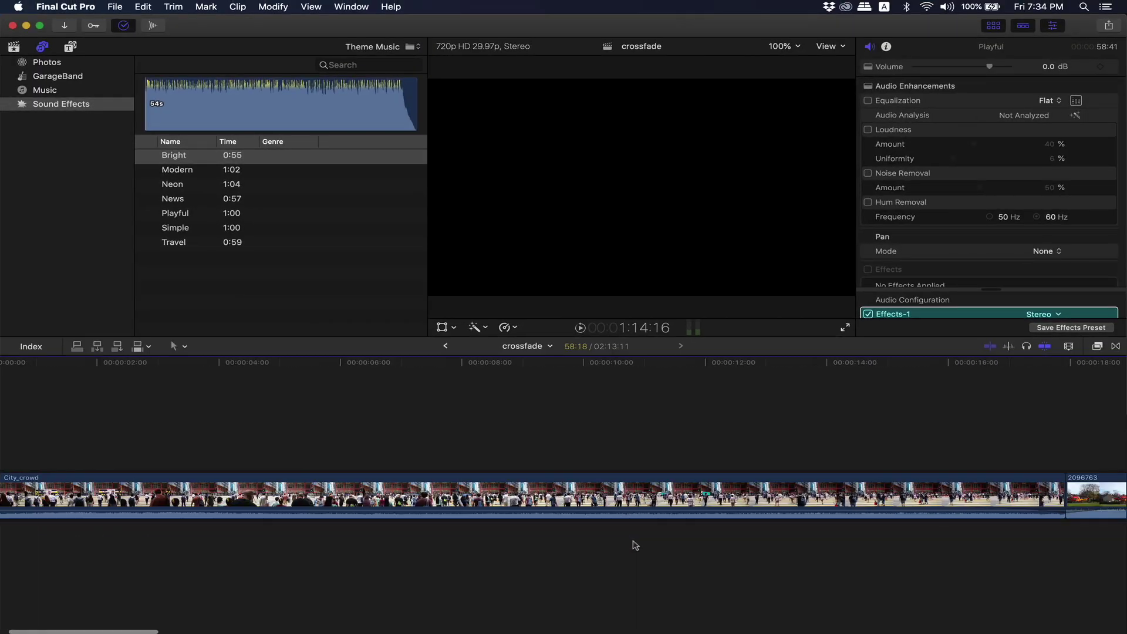
scroll(634, 544, "right", 5)
left_click(427, 532)
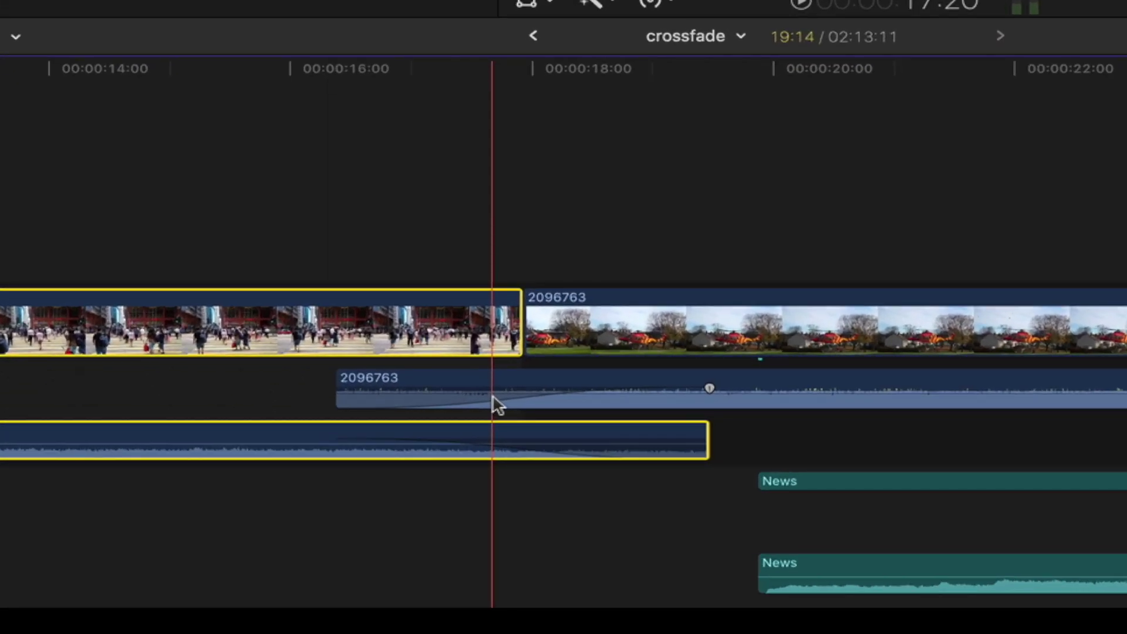
left_click_drag(422, 223, 562, 457)
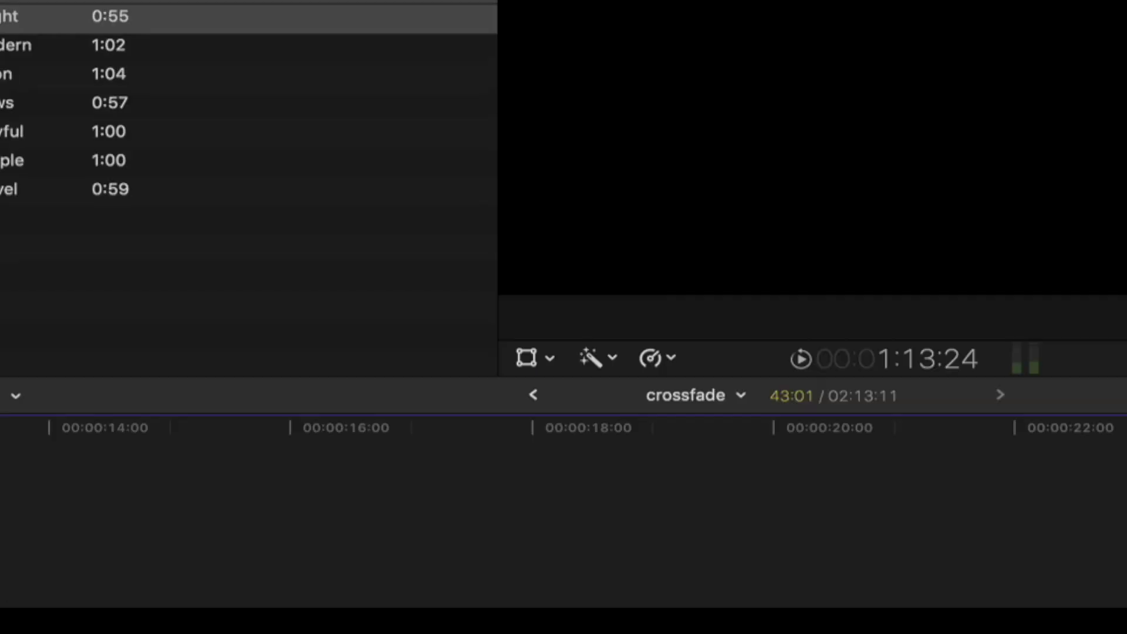
left_click(182, 26)
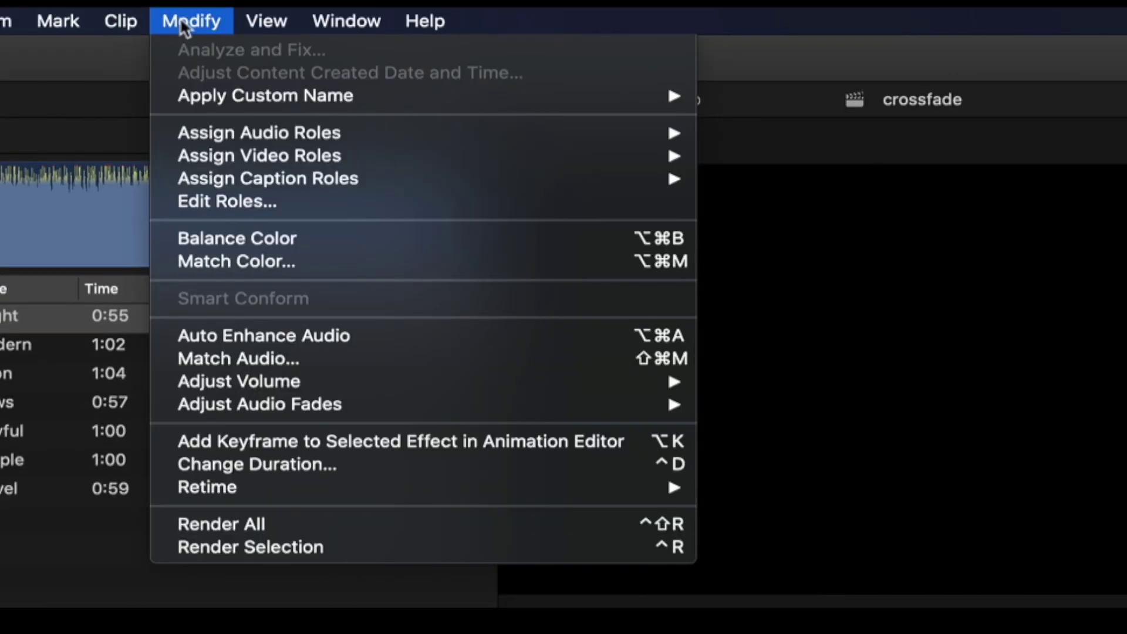
mouse_move(388, 411)
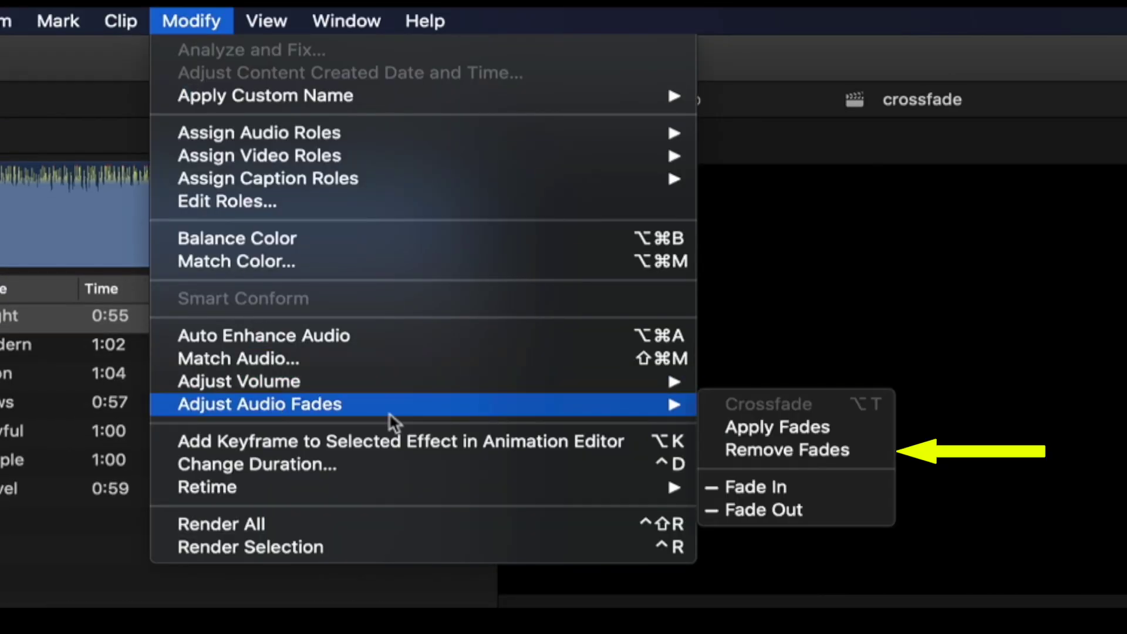
left_click(846, 450)
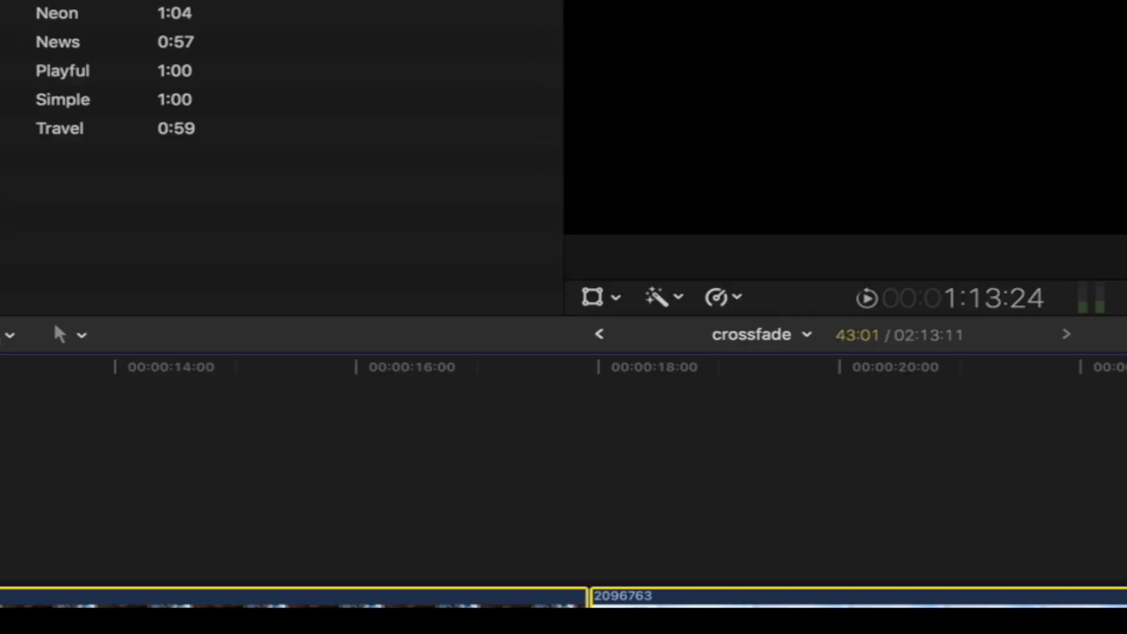
Use Trim > Align Audio to Video to snap the City_crowd and 2096763 audio back
left_click(139, 9)
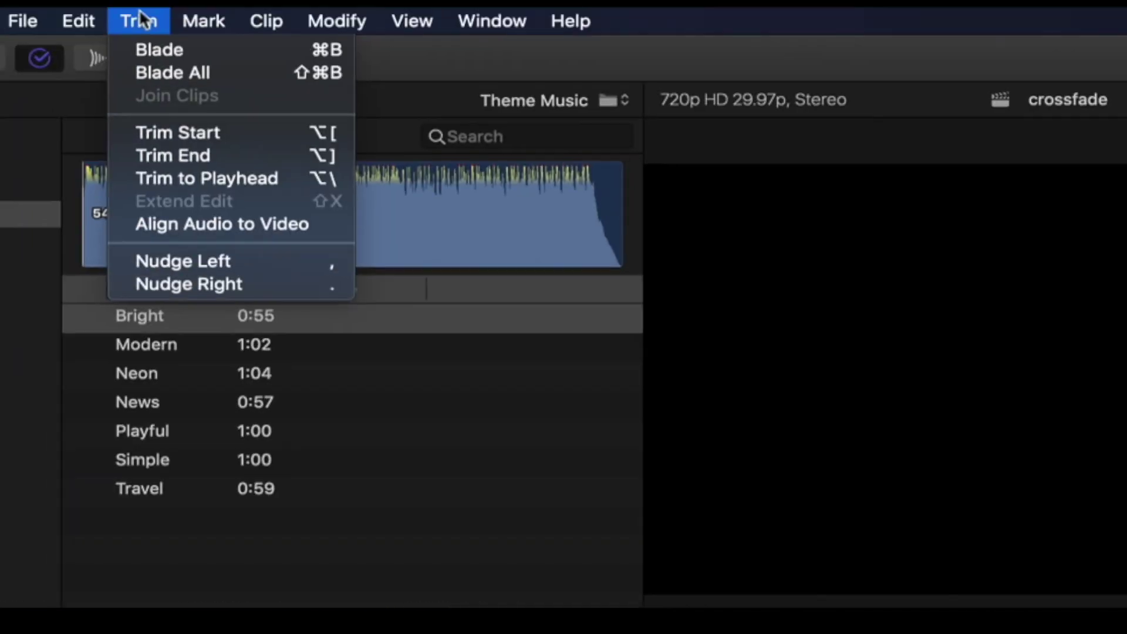
left_click(202, 223)
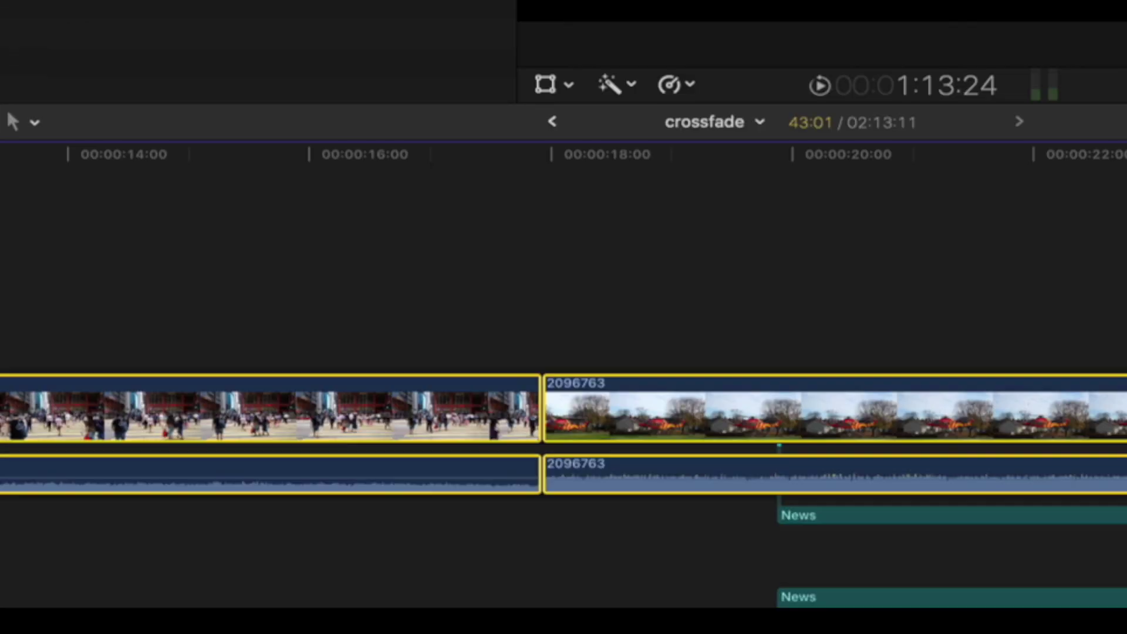